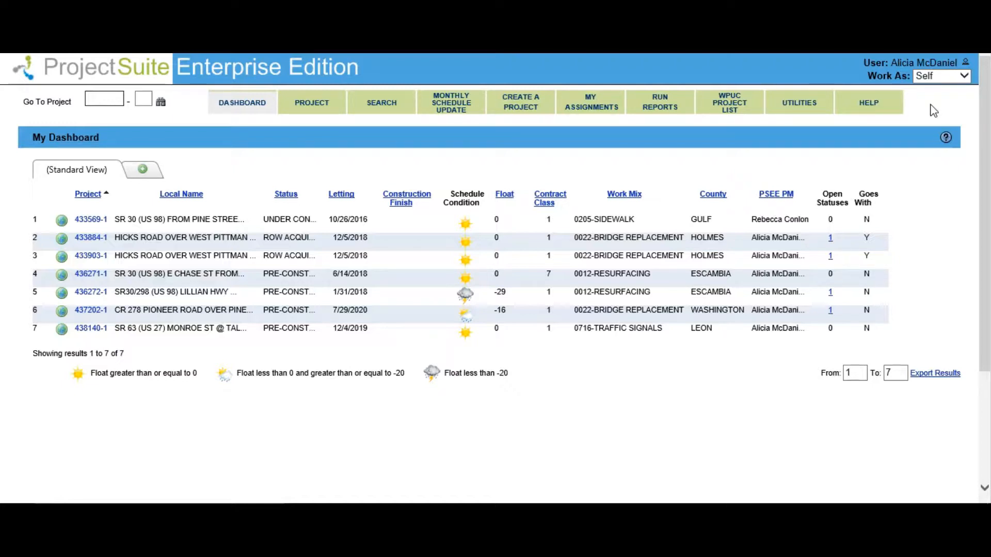
Open the monthly schedule update and view the contact details of project 433884-1's PSEE project manager.
{"action": "left_click", "coordinate": [449, 111]}
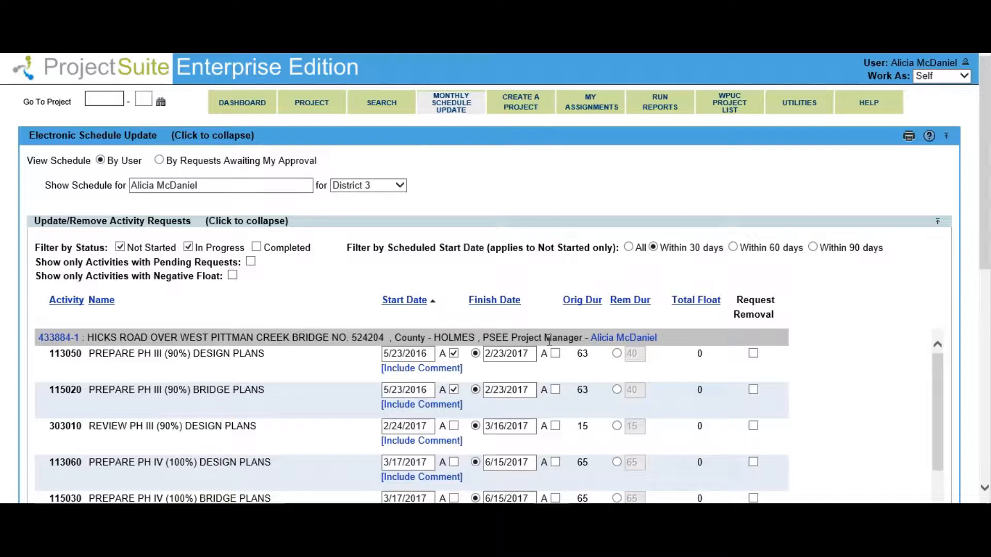
{"action": "left_click", "coordinate": [647, 340]}
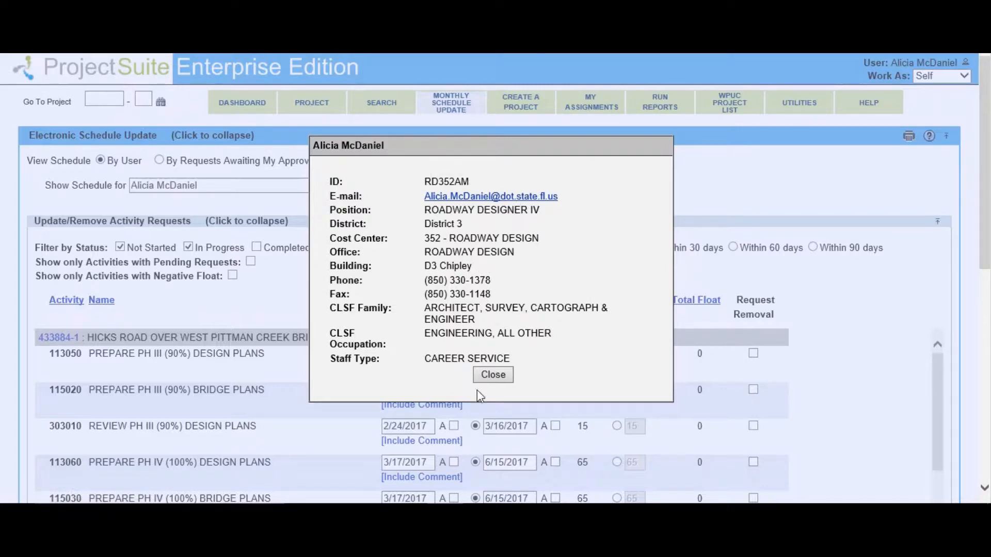
{"action": "left_click", "coordinate": [494, 376]}
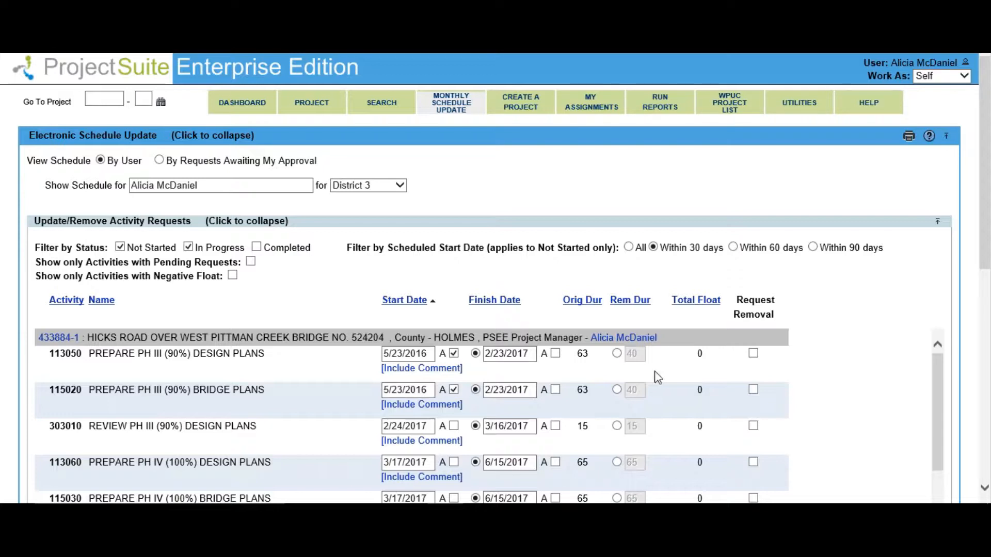
Set the finish date of activity 113050 to 09/01/2017 and mark the finish date of activity 115020 as actual.
{"action": "left_click_drag", "start_coordinate": [987, 251], "coordinate": [988, 290]}
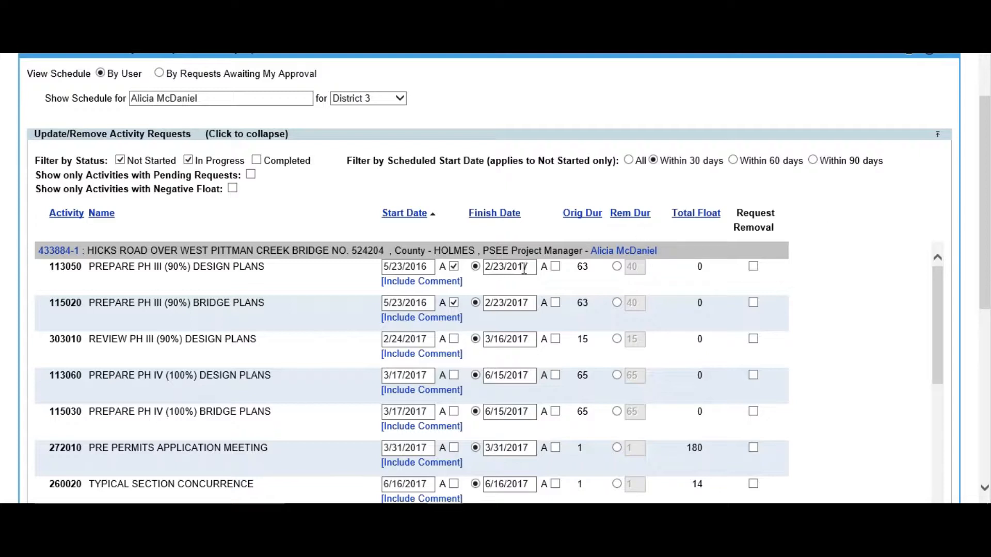
{"action": "left_click", "coordinate": [531, 268]}
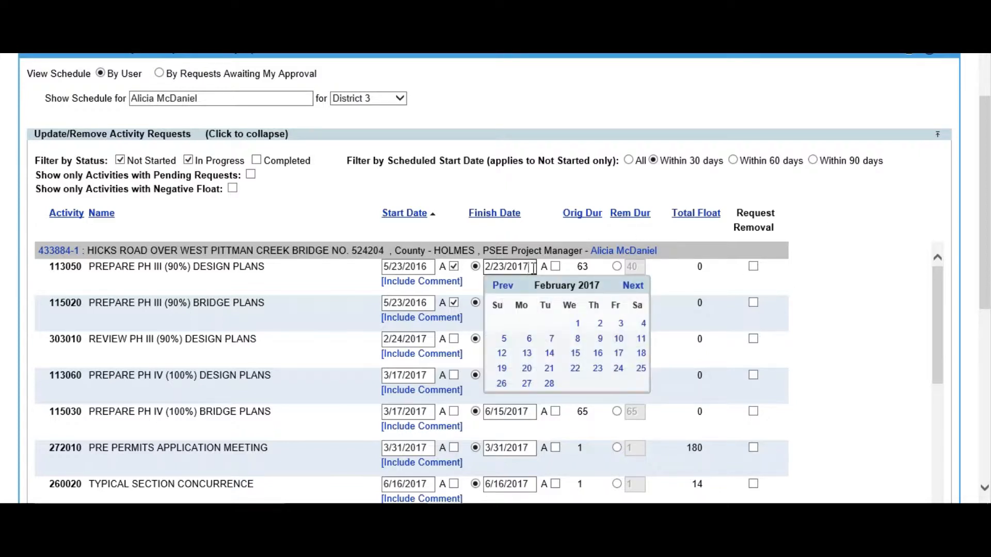
{"action": "left_click", "coordinate": [632, 290]}
{"action": "left_click", "coordinate": [631, 291]}
{"action": "left_click", "coordinate": [632, 290]}
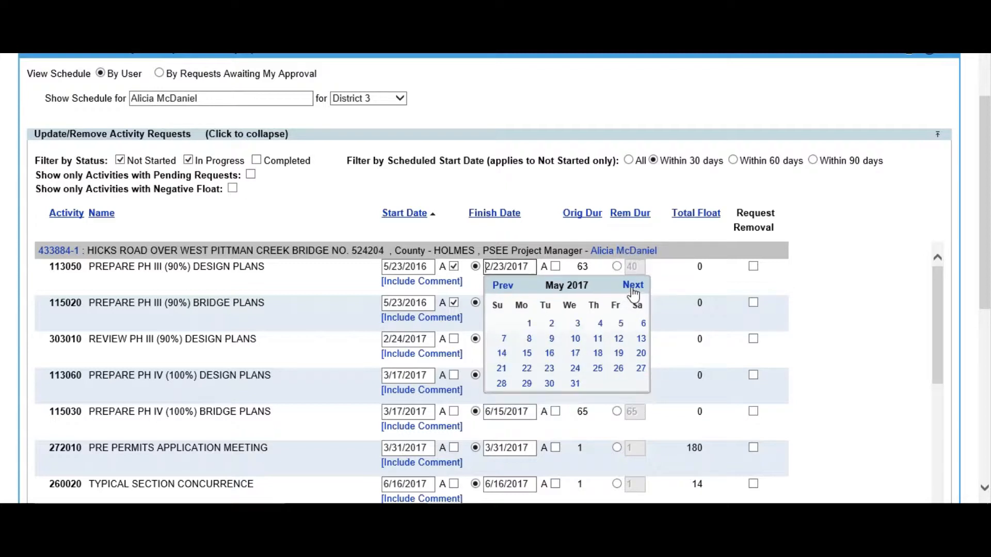
{"action": "left_click", "coordinate": [633, 290]}
{"action": "left_click", "coordinate": [632, 290]}
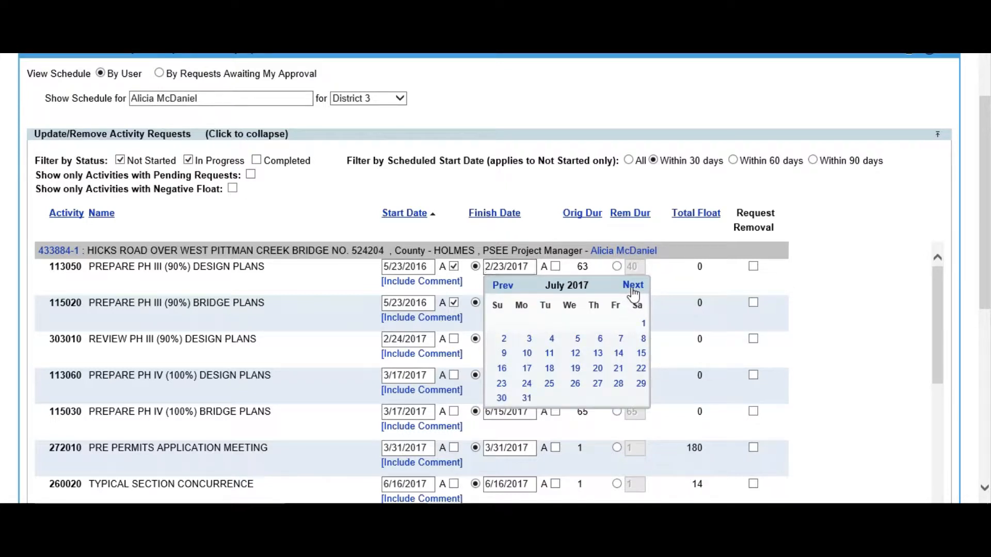
{"action": "left_click", "coordinate": [633, 291]}
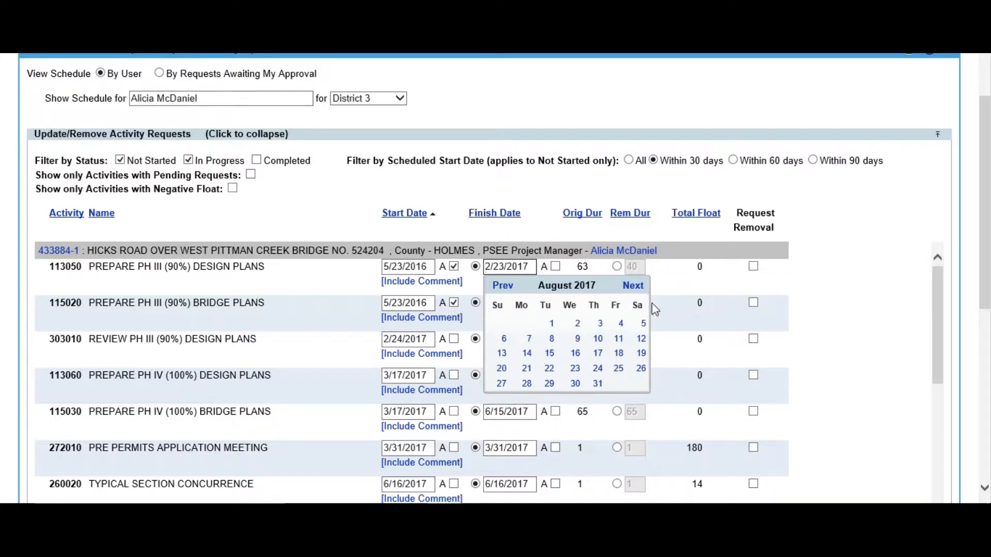
{"action": "left_click", "coordinate": [631, 289]}
{"action": "left_click", "coordinate": [620, 325]}
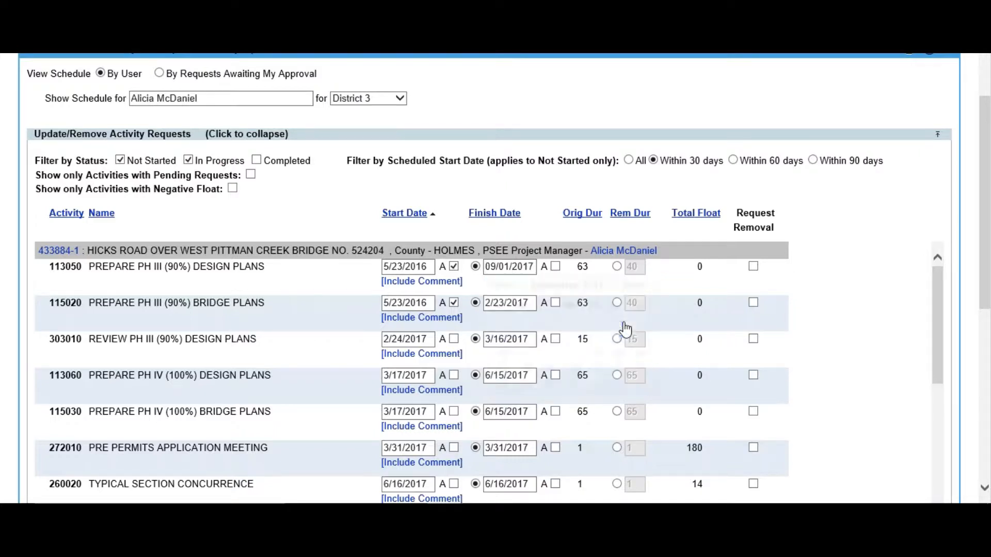
{"action": "left_click", "coordinate": [556, 304]}
Add the comment "Message Here. Spell check" to activity 303010, correcting the misspelled word with the suggested spelling.
{"action": "left_click", "coordinate": [432, 356]}
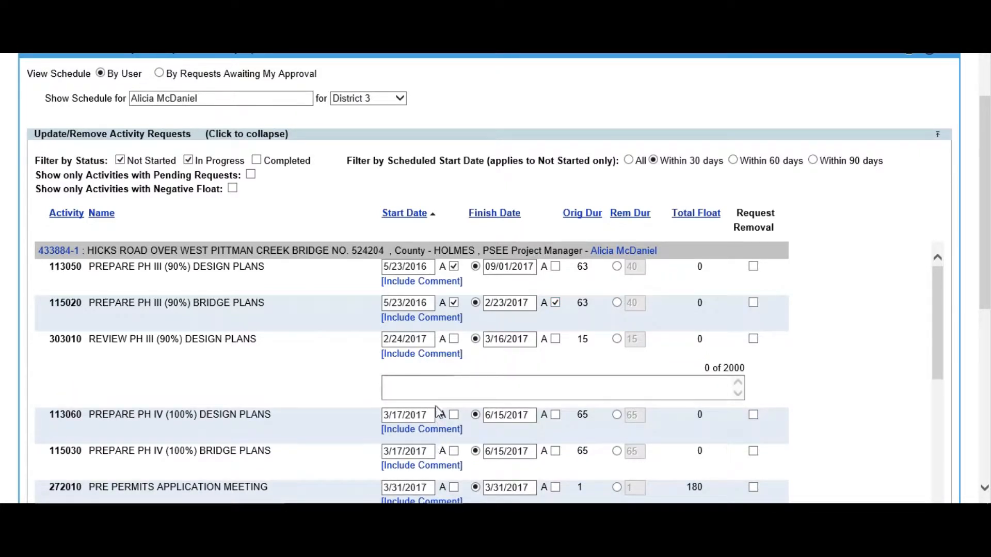
{"action": "left_click", "coordinate": [443, 387]}
{"action": "type", "text": "Message Here.  Spel c"}
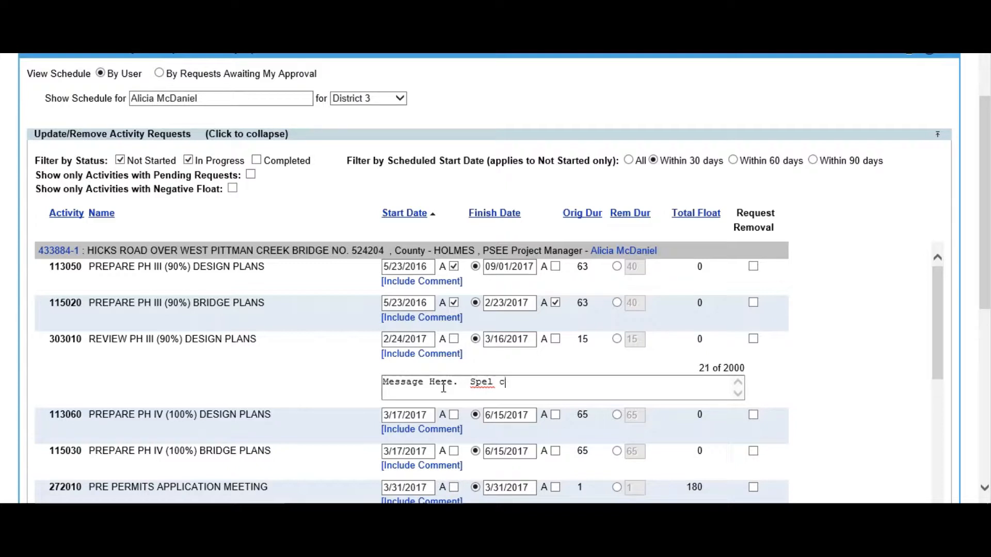
{"action": "type", "text": "heck"}
{"action": "right_click", "coordinate": [482, 384]}
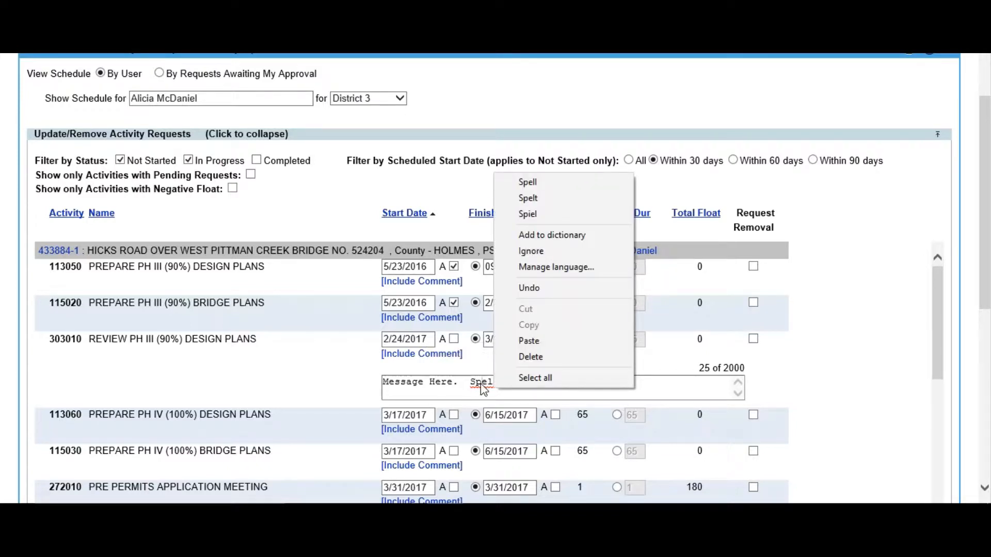
{"action": "left_click", "coordinate": [574, 188]}
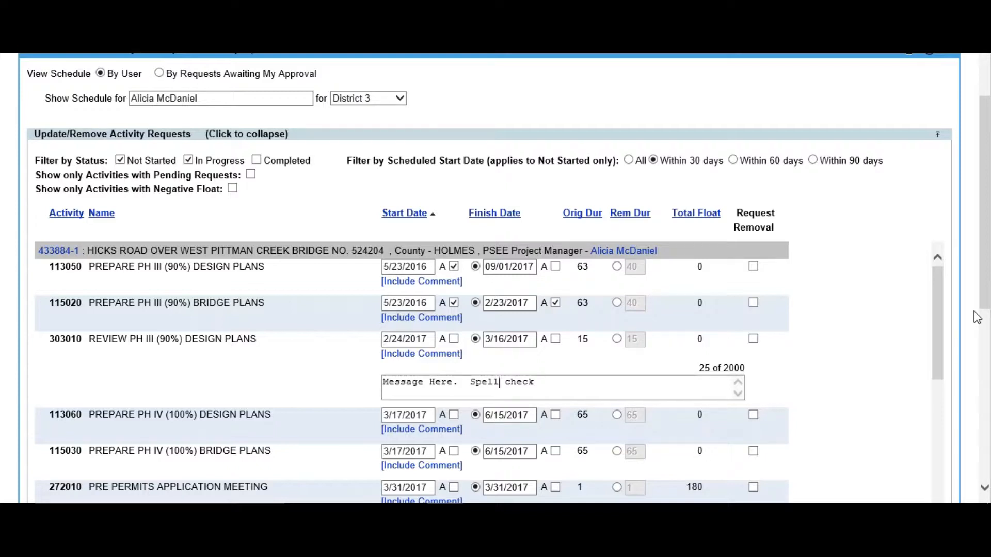
Request removal of activity 113060, Prepare PH IV (100%) Design Plans, in project 433884-1 and try to submit all requests.
{"action": "scroll", "coordinate": [985, 308], "scroll_direction": "down", "scroll_amount": 3}
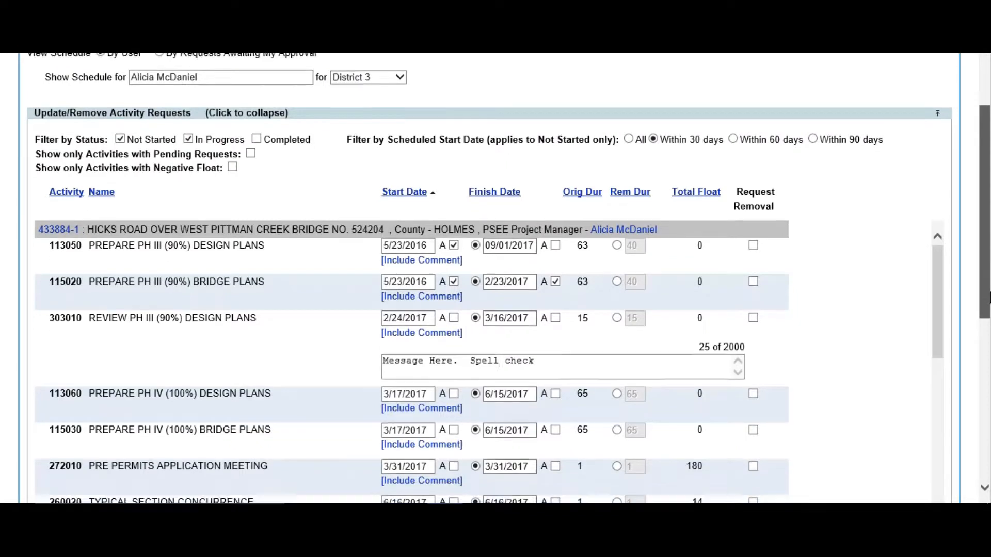
{"action": "scroll", "coordinate": [988, 299], "scroll_direction": "down", "scroll_amount": 5}
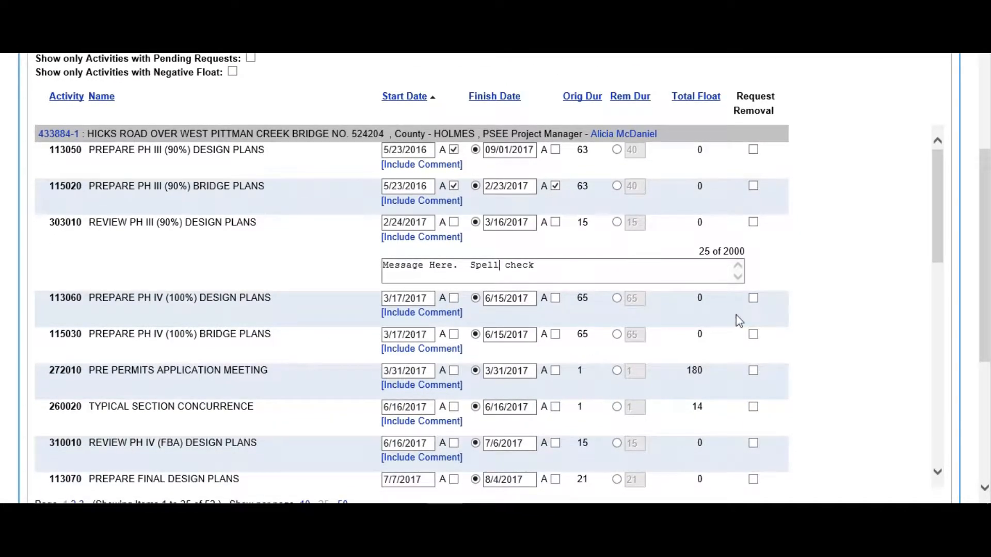
{"action": "left_click", "coordinate": [755, 299]}
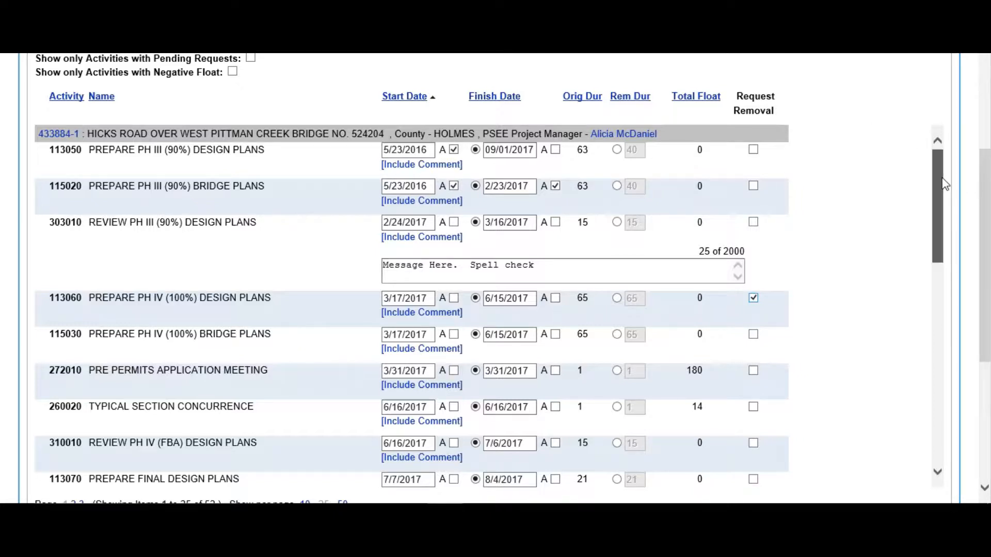
{"action": "left_click_drag", "start_coordinate": [943, 182], "coordinate": [934, 408]}
{"action": "left_click_drag", "start_coordinate": [988, 343], "coordinate": [985, 382]}
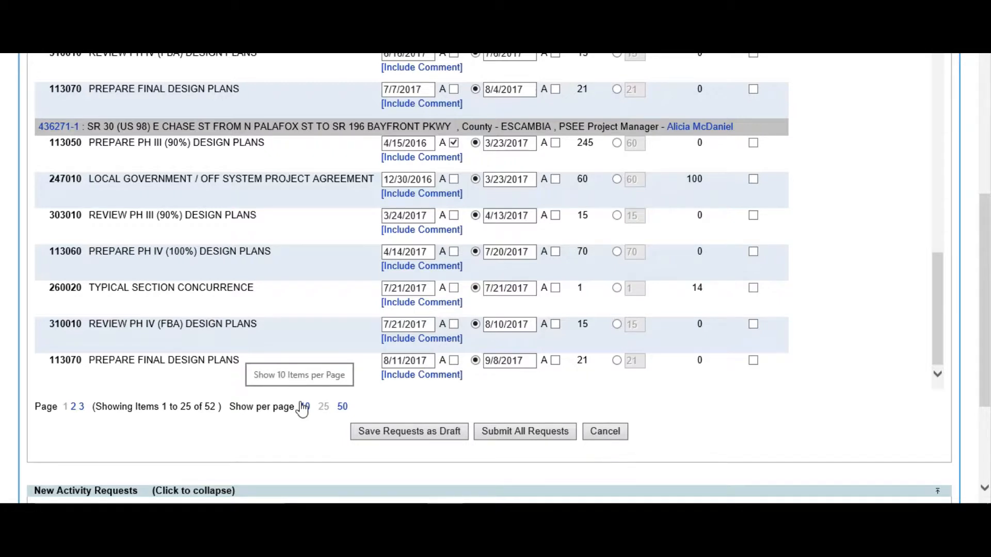
{"action": "left_click", "coordinate": [515, 432]}
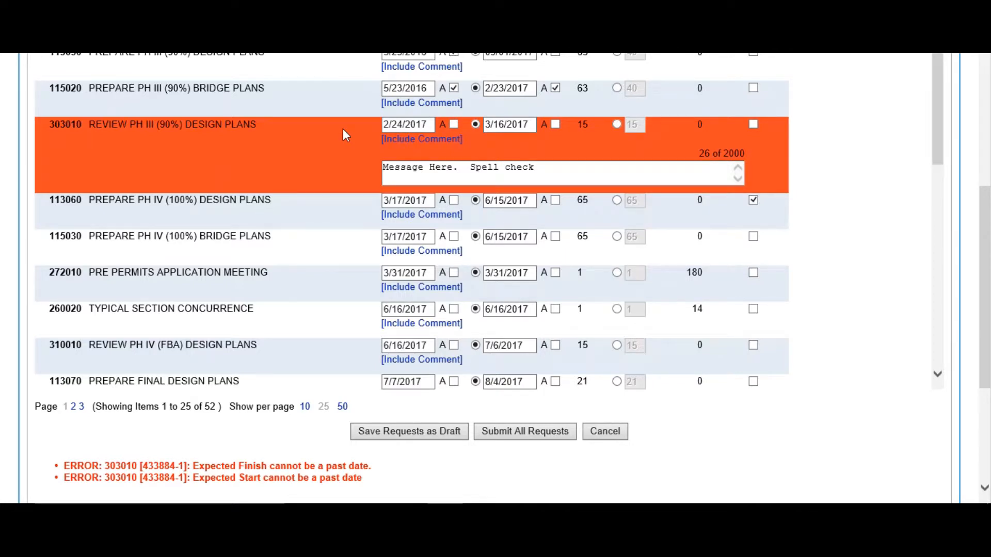
Set the start date of activity 303010, Review PH III (90%) Design Plans, to 08/14/2017.
{"action": "left_click", "coordinate": [427, 124]}
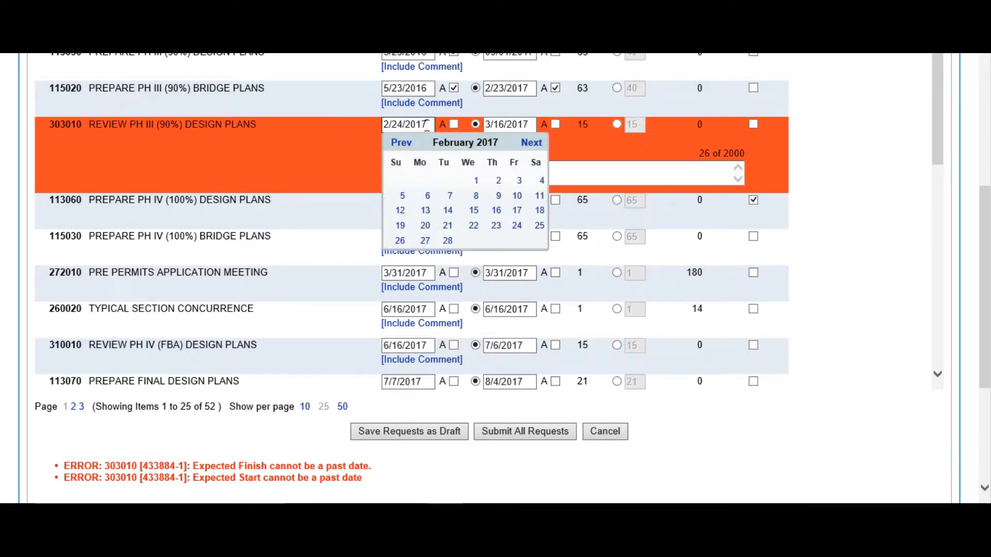
{"action": "left_click", "coordinate": [531, 143]}
{"action": "left_click", "coordinate": [532, 143]}
{"action": "left_click", "coordinate": [532, 143]}
{"action": "left_click", "coordinate": [532, 143]}
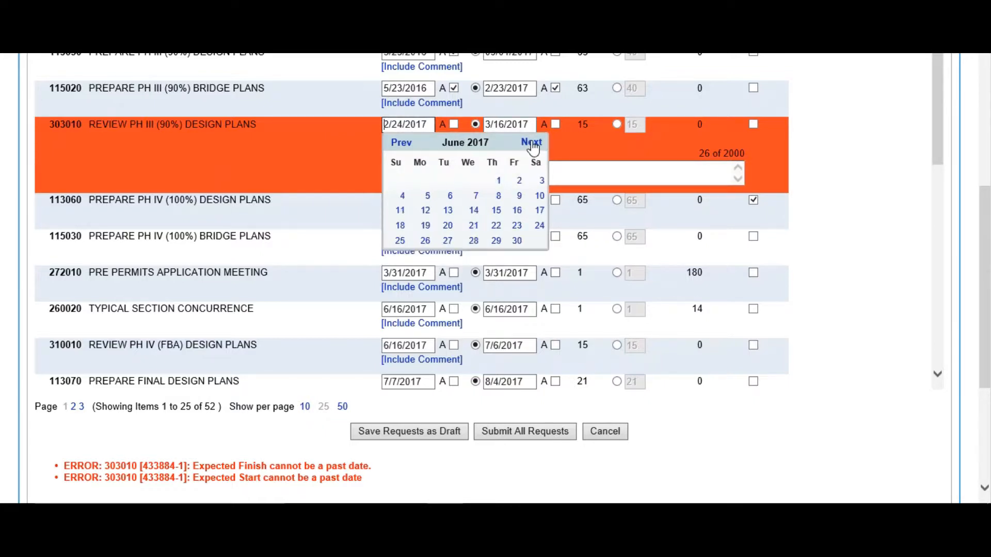
{"action": "left_click", "coordinate": [531, 143]}
{"action": "left_click", "coordinate": [532, 143]}
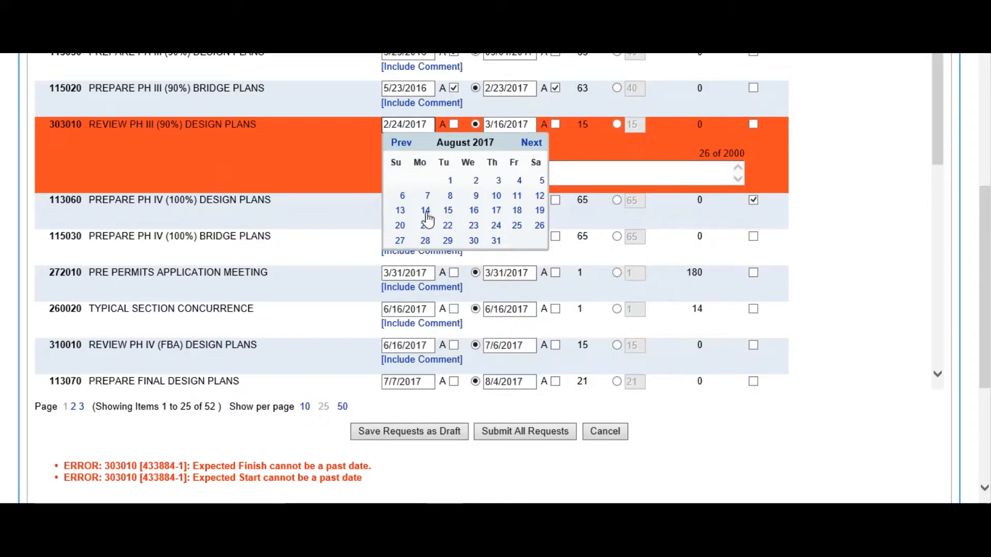
{"action": "left_click", "coordinate": [425, 211]}
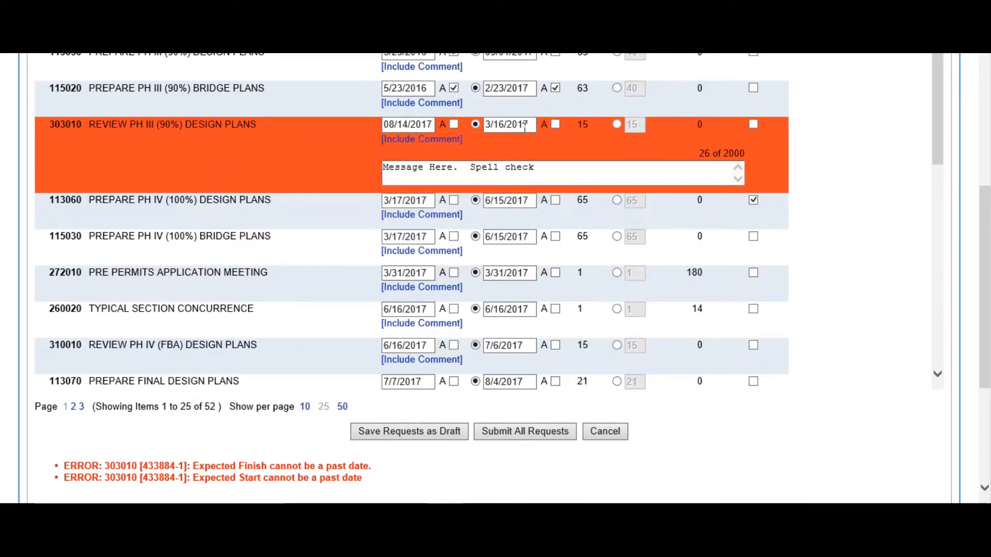
Set the finish date of activity 303010 to 08/14/2017 and submit all requests again.
{"action": "left_click", "coordinate": [524, 126]}
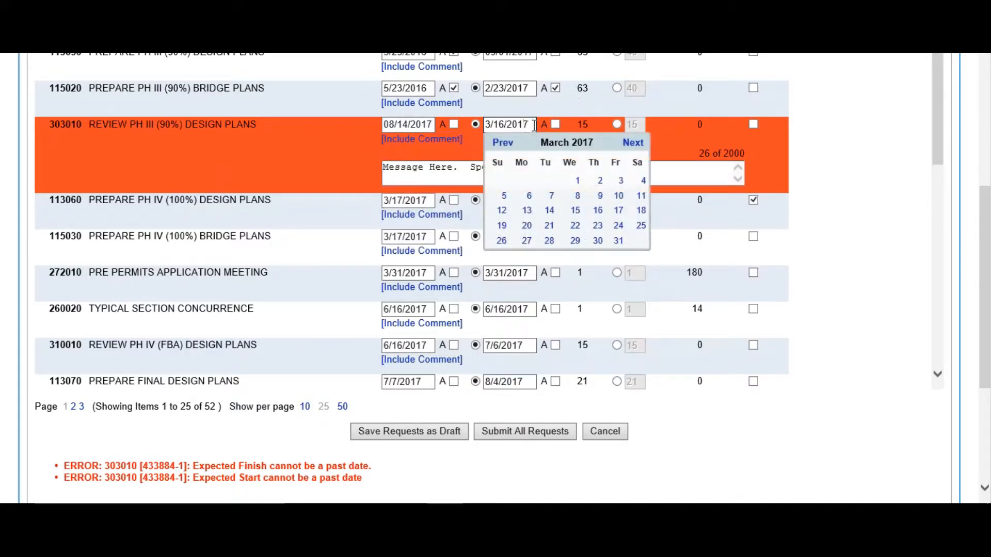
{"action": "left_click_drag", "start_coordinate": [530, 124], "coordinate": [426, 127]}
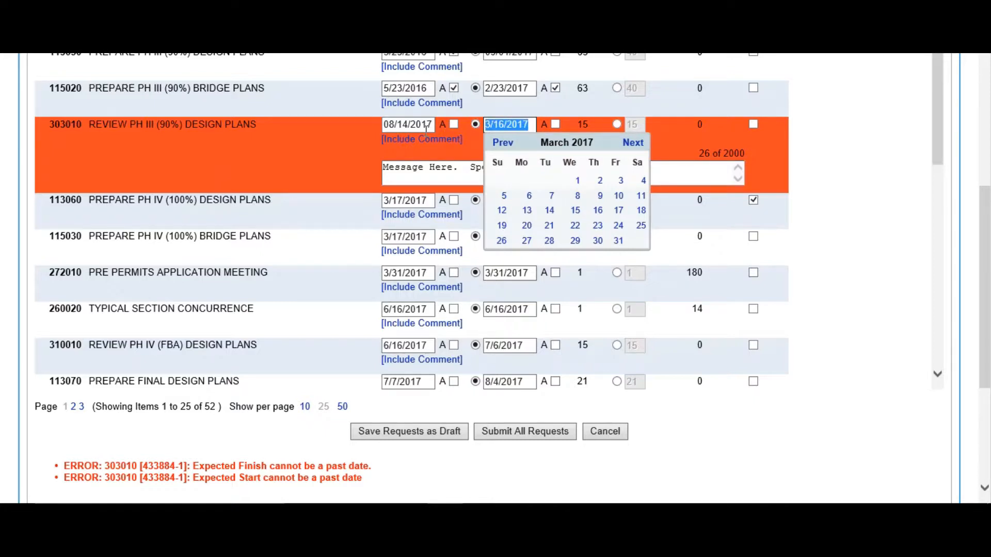
{"action": "type", "text": "08/14/20"}
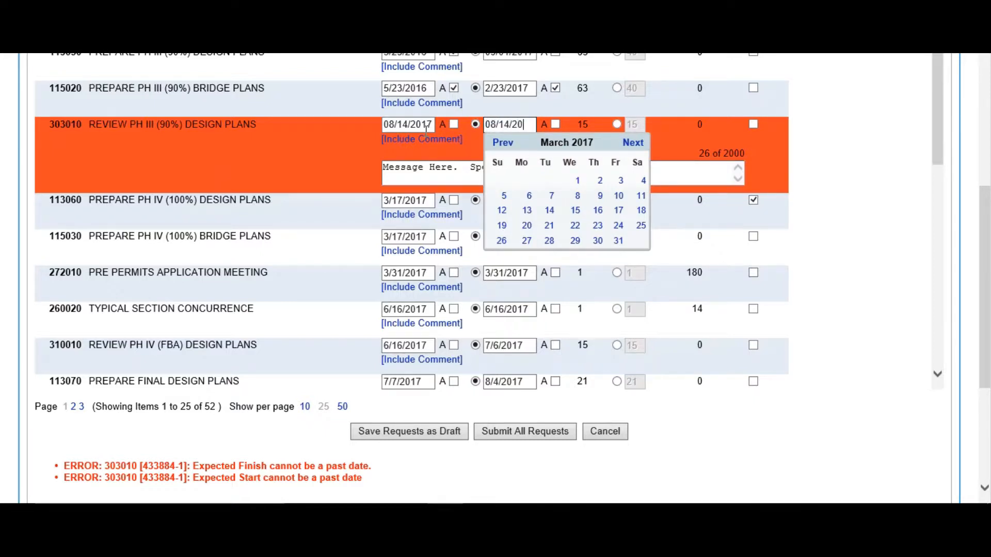
{"action": "type", "text": "17"}
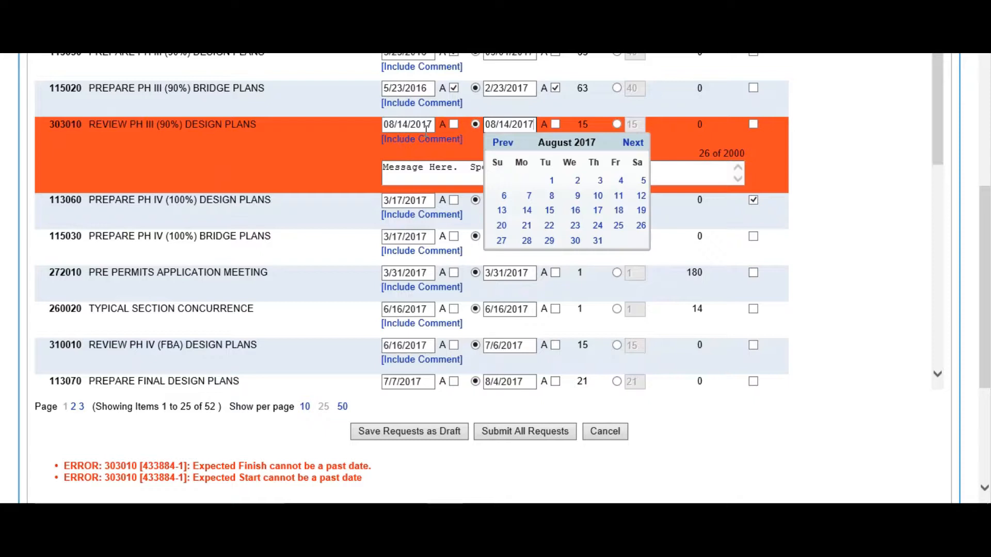
{"action": "left_click", "coordinate": [893, 259]}
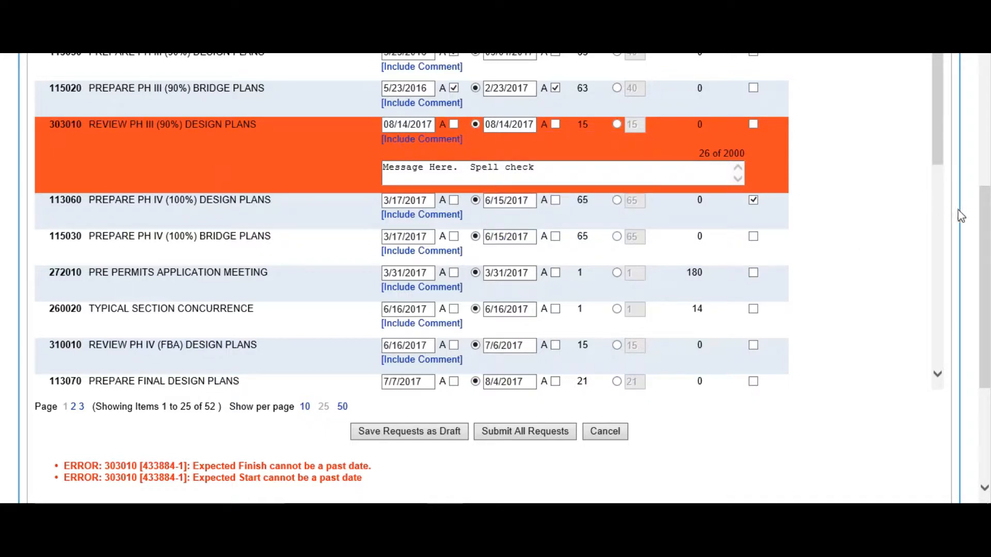
{"action": "left_click", "coordinate": [519, 432]}
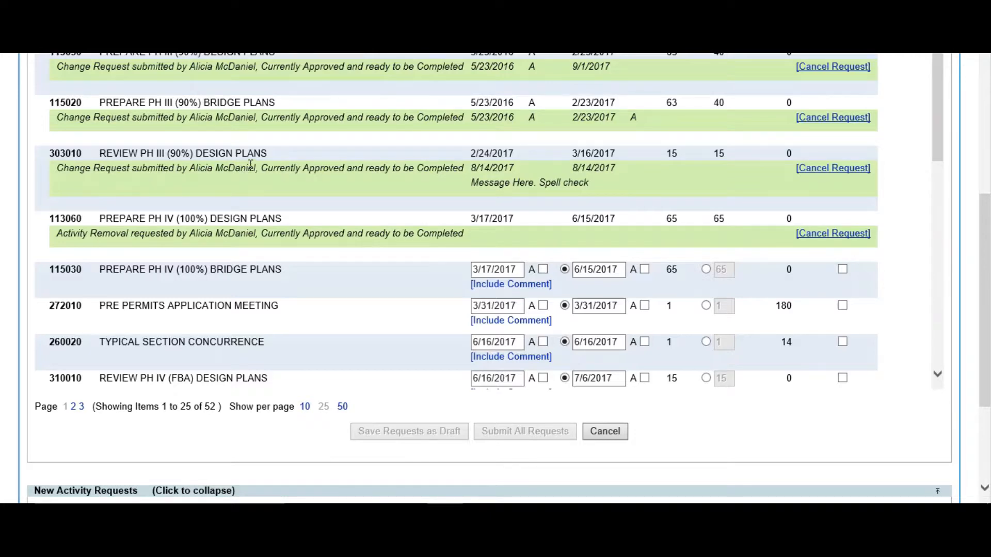
Open project 433884-1 from the schedule update and collapse its Project Info section to reach Scheduling.
{"action": "key", "text": "ctrl+plus"}
{"action": "key", "text": "ctrl+plus"}
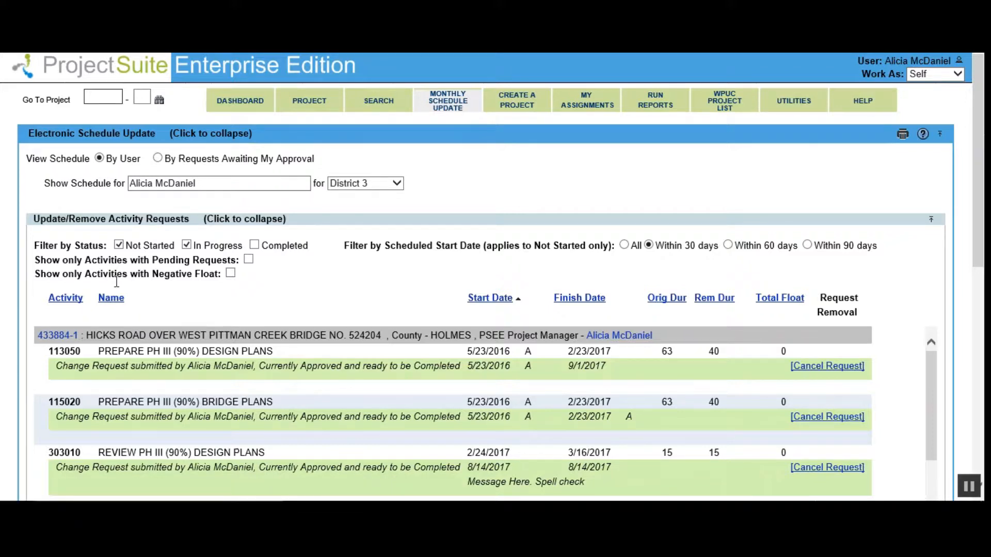
{"action": "left_click", "coordinate": [64, 336]}
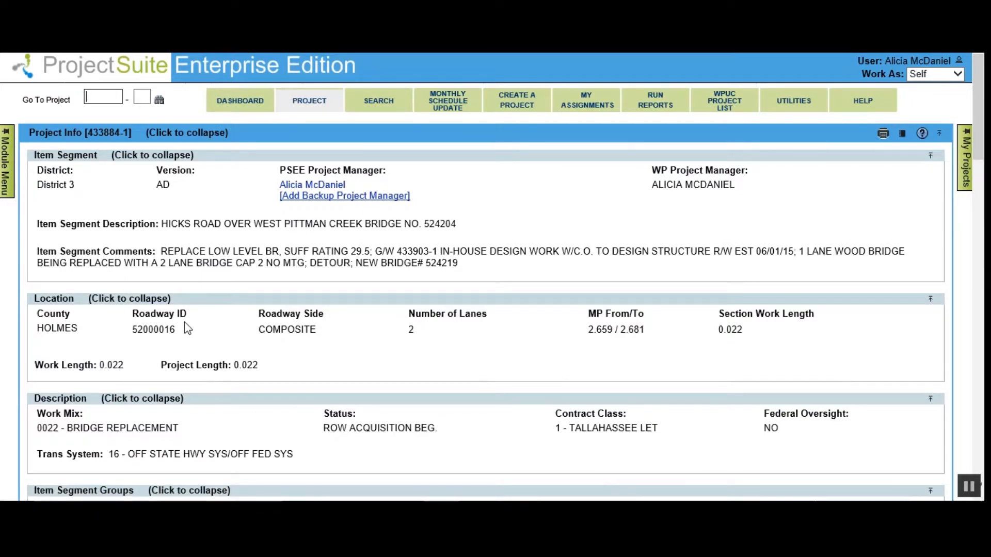
{"action": "left_click", "coordinate": [208, 134]}
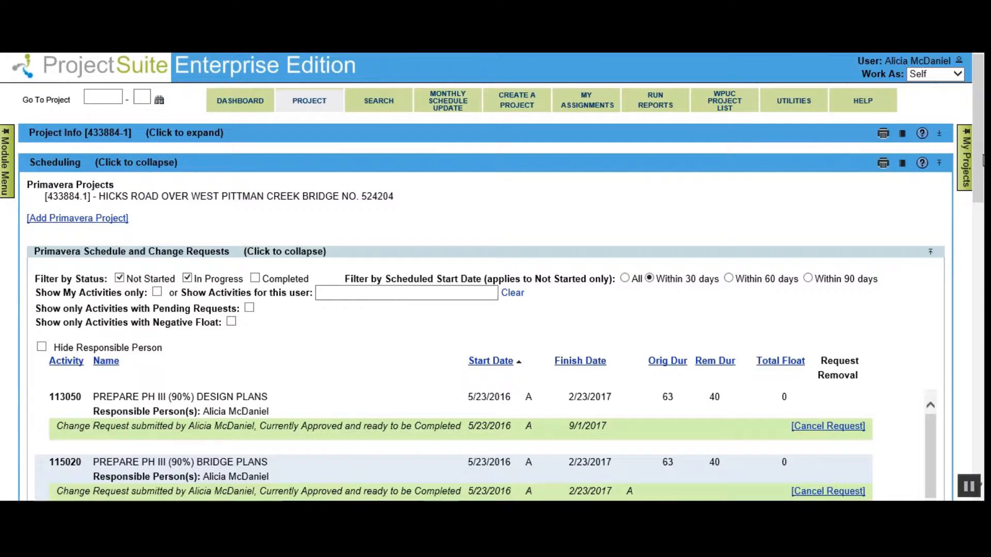
{"action": "scroll", "coordinate": [983, 162], "scroll_direction": "down", "scroll_amount": 2}
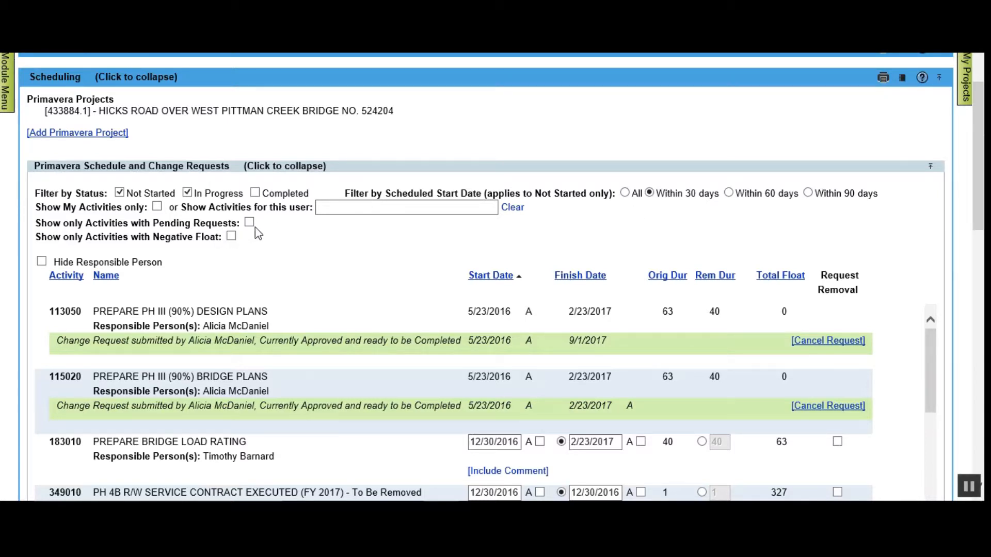
Filter the project's Primavera schedule to show only my activities, and remove that filter again.
{"action": "left_click", "coordinate": [156, 207]}
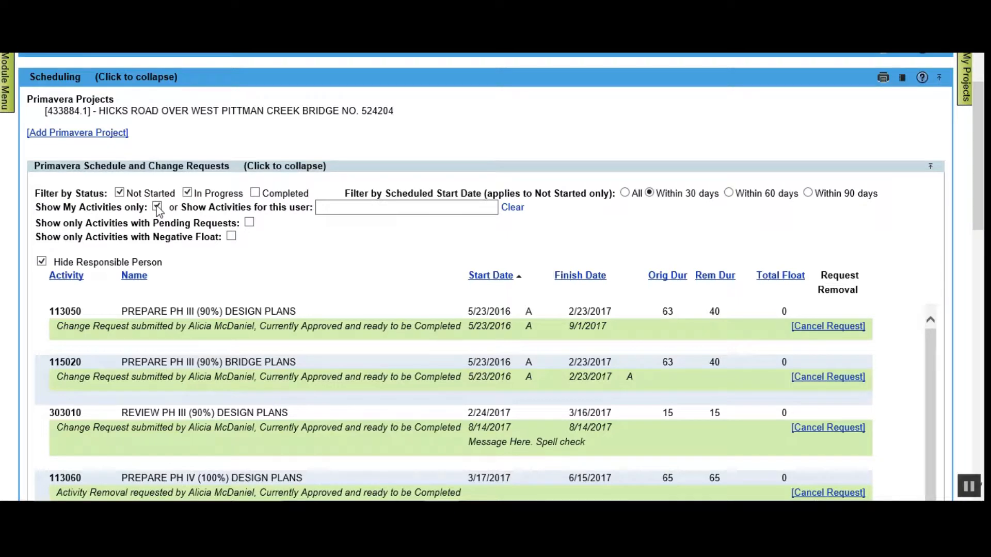
{"action": "left_click", "coordinate": [157, 207]}
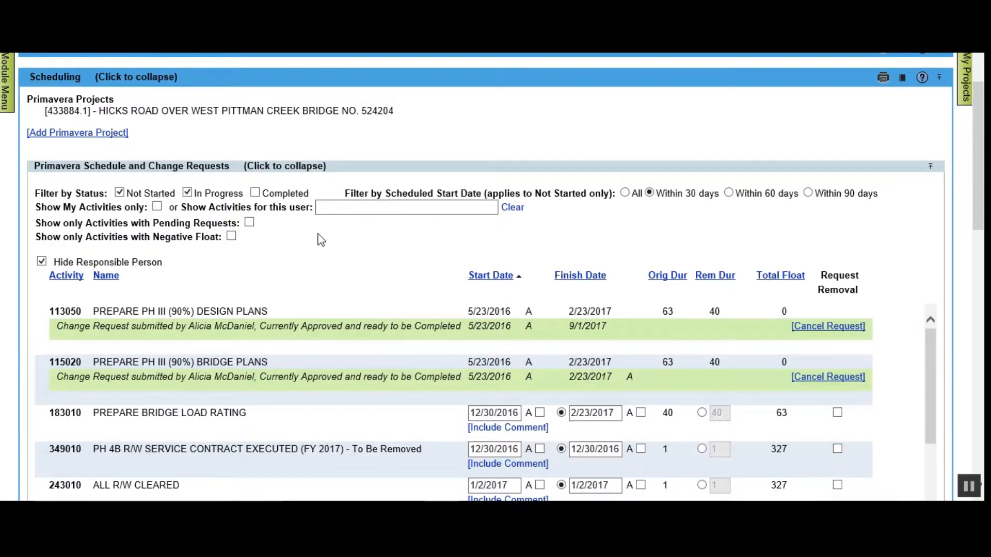
{"action": "scroll", "coordinate": [981, 191], "scroll_direction": "down", "scroll_amount": 1}
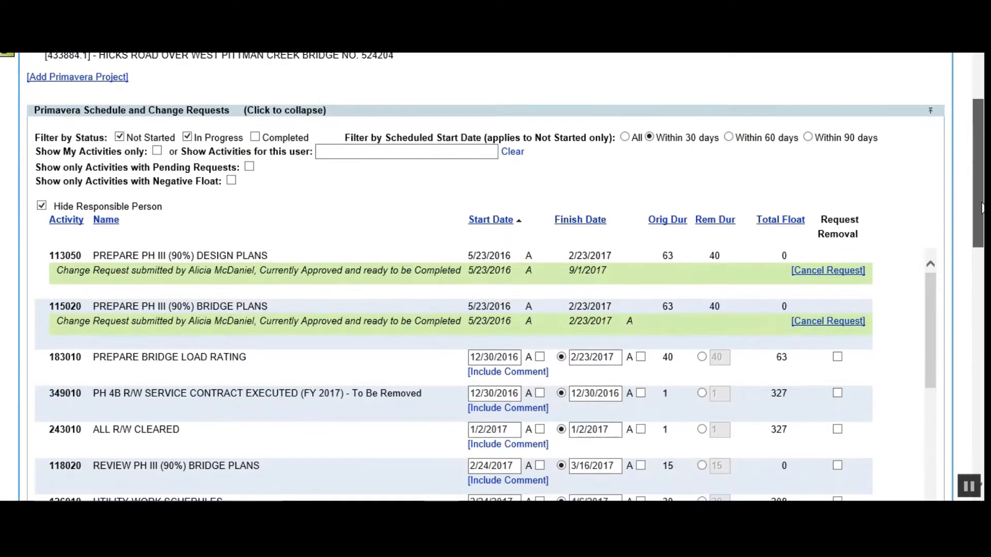
Review the submitted change requests and the removal request in the project's Primavera schedule activity list.
{"action": "left_click_drag", "start_coordinate": [927, 293], "coordinate": [942, 339]}
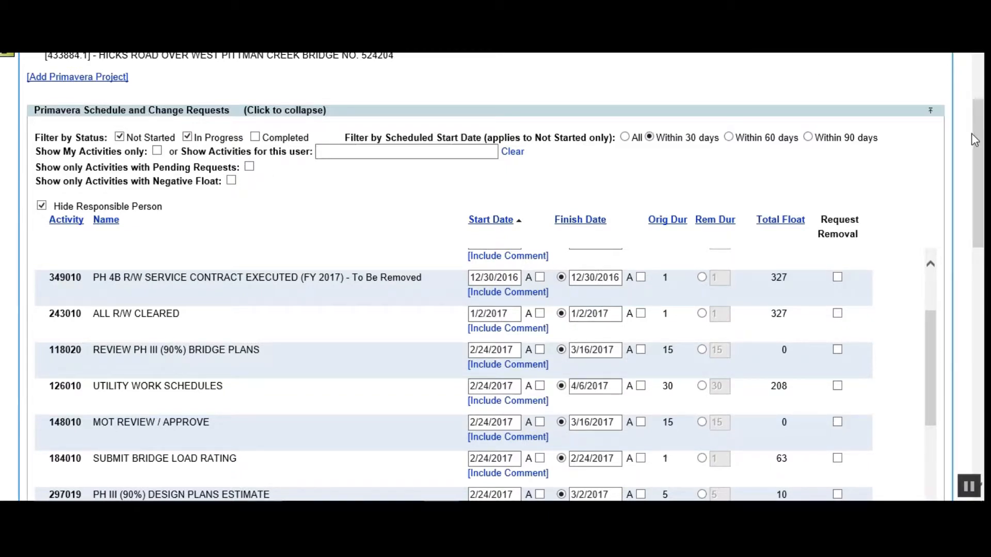
{"action": "left_click_drag", "start_coordinate": [977, 140], "coordinate": [981, 176]}
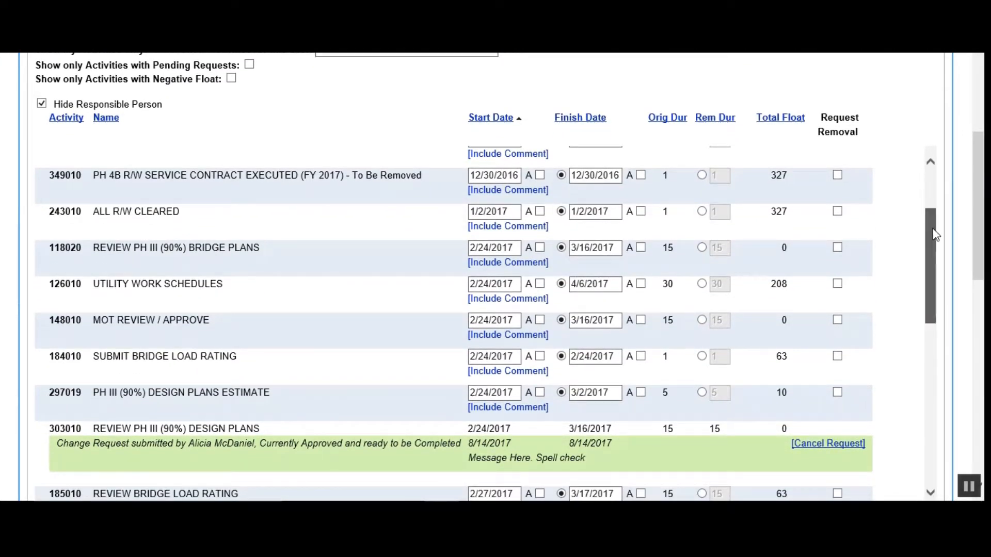
{"action": "left_click_drag", "start_coordinate": [935, 235], "coordinate": [931, 272]}
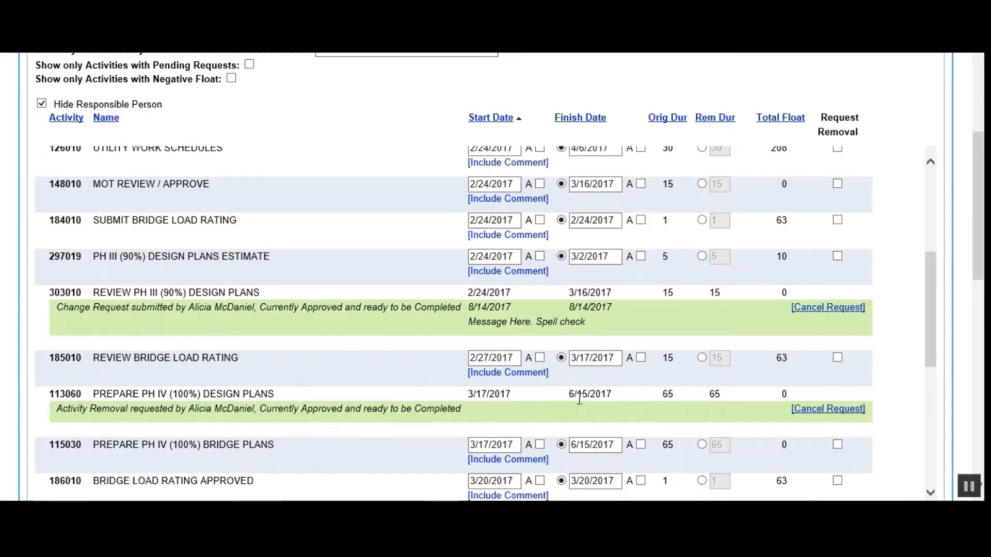
{"action": "left_click_drag", "start_coordinate": [931, 301], "coordinate": [918, 426]}
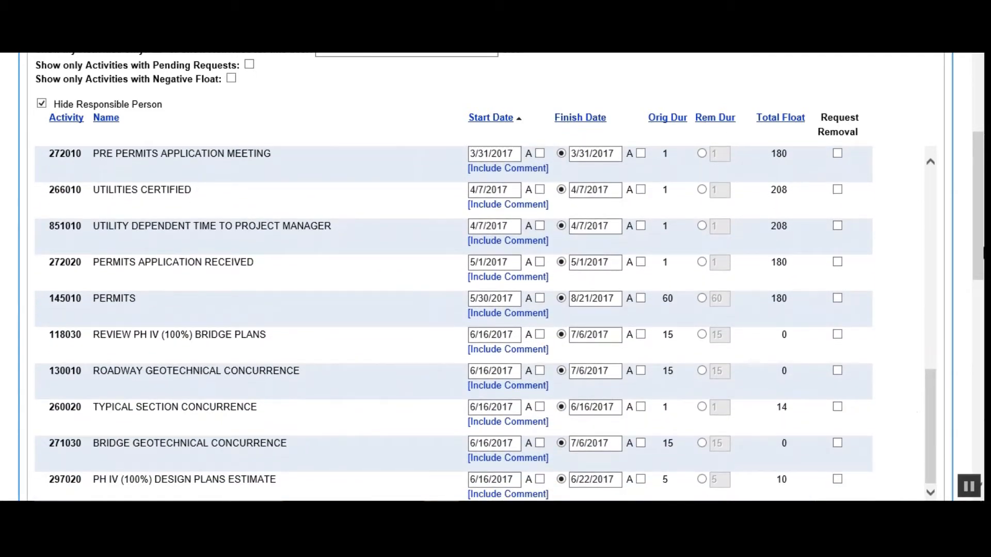
View the request form for adding a new schedule activity, close it without saving, and examine the project's Completed Requests.
{"action": "left_click_drag", "start_coordinate": [982, 243], "coordinate": [983, 318]}
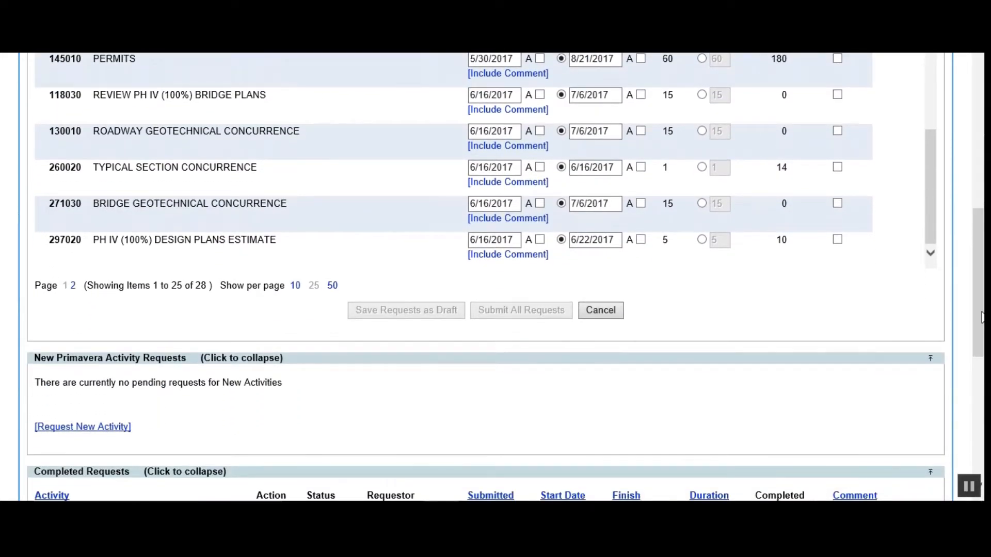
{"action": "left_click", "coordinate": [90, 437]}
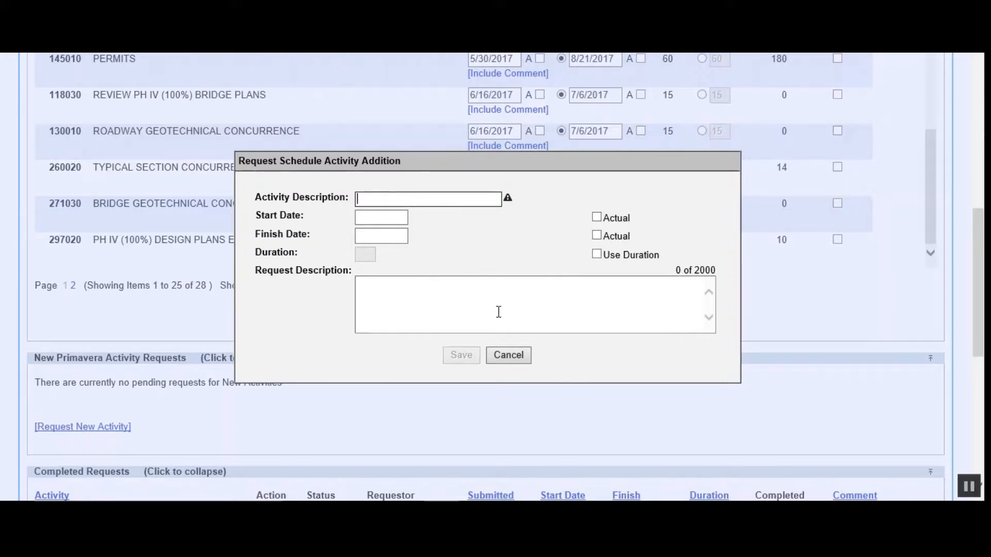
{"action": "left_click", "coordinate": [508, 355]}
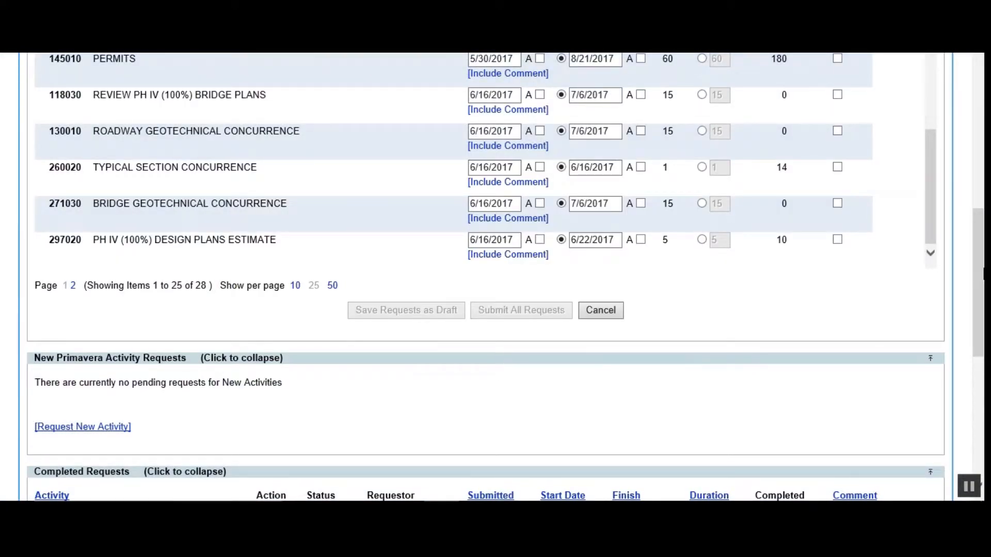
{"action": "left_click_drag", "start_coordinate": [982, 270], "coordinate": [983, 367]}
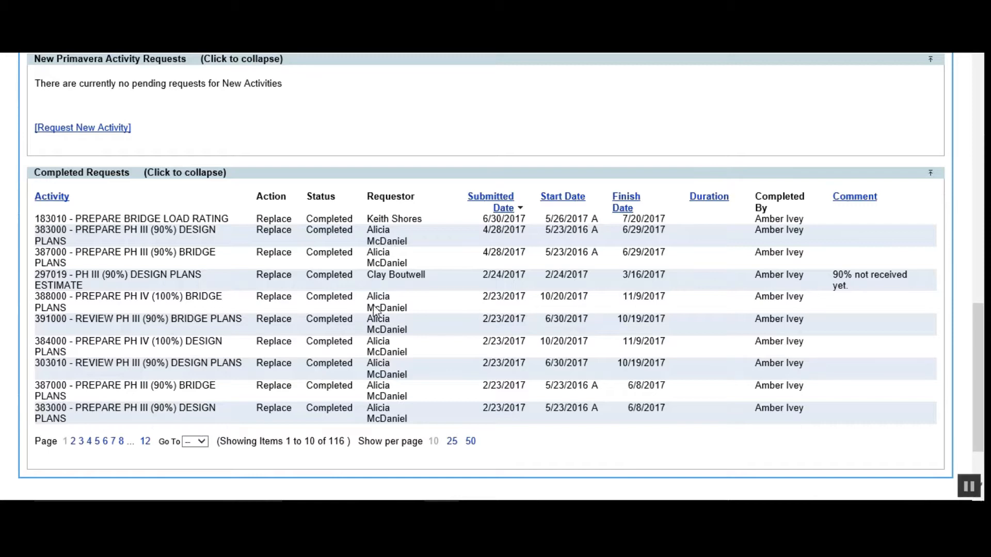
{"action": "left_click_drag", "start_coordinate": [978, 396], "coordinate": [979, 281]}
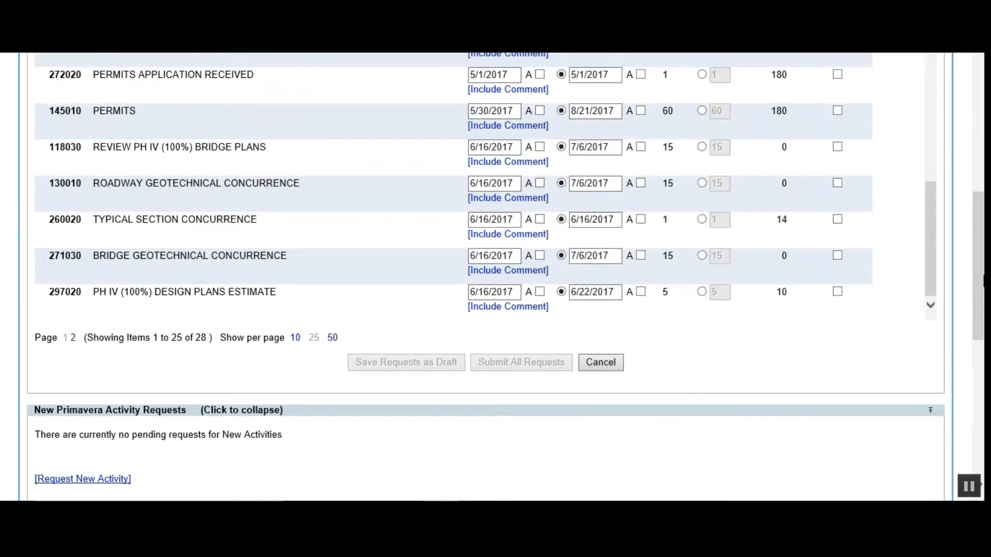